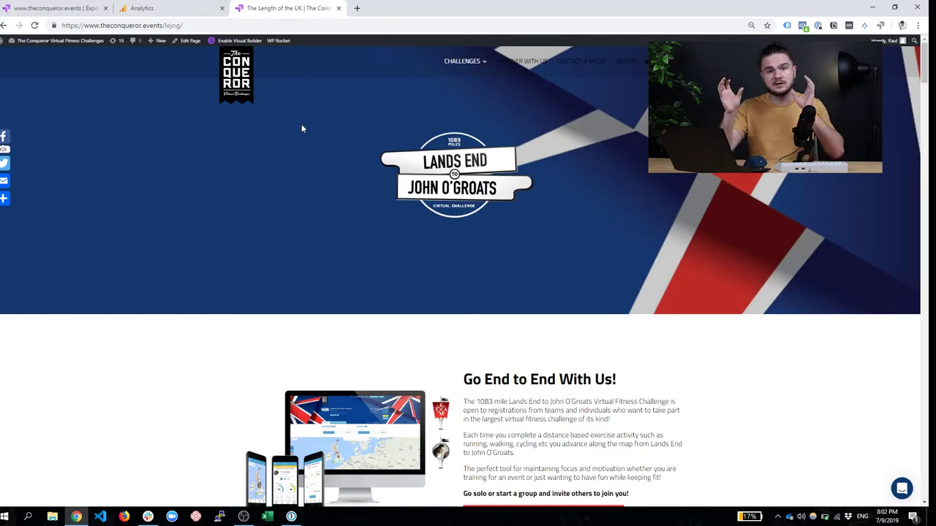
Switch to Google Optimize and start a new experience named "Remove Tshirt Section".
{"action": "left_click", "coordinate": [151, 8]}
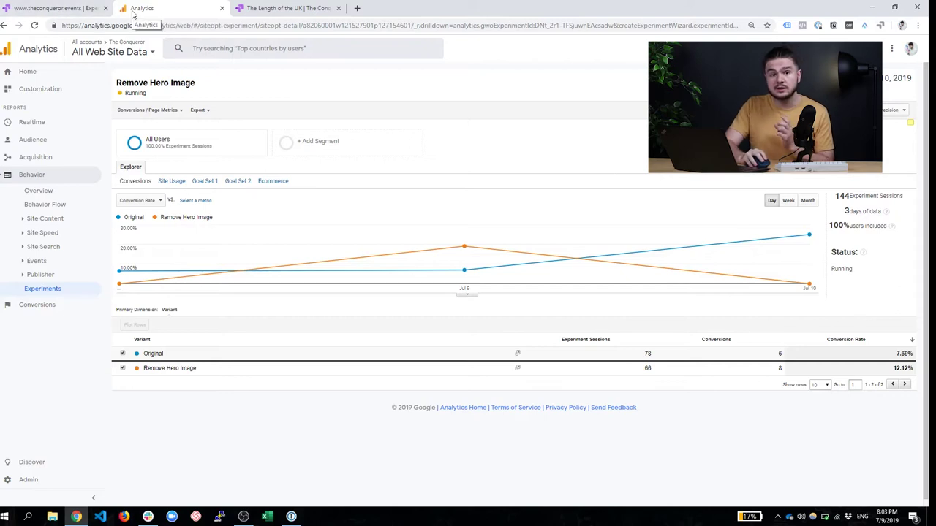
{"action": "left_click", "coordinate": [60, 8]}
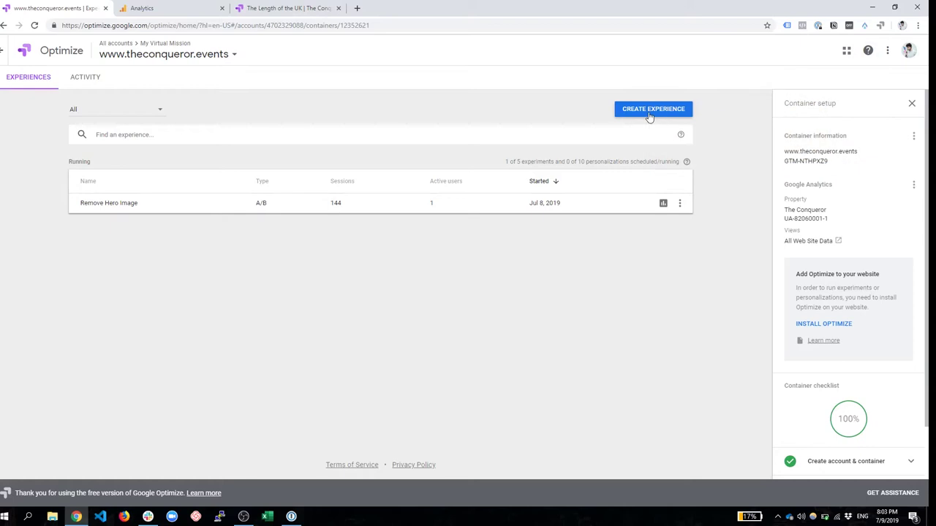
{"action": "left_click", "coordinate": [648, 116]}
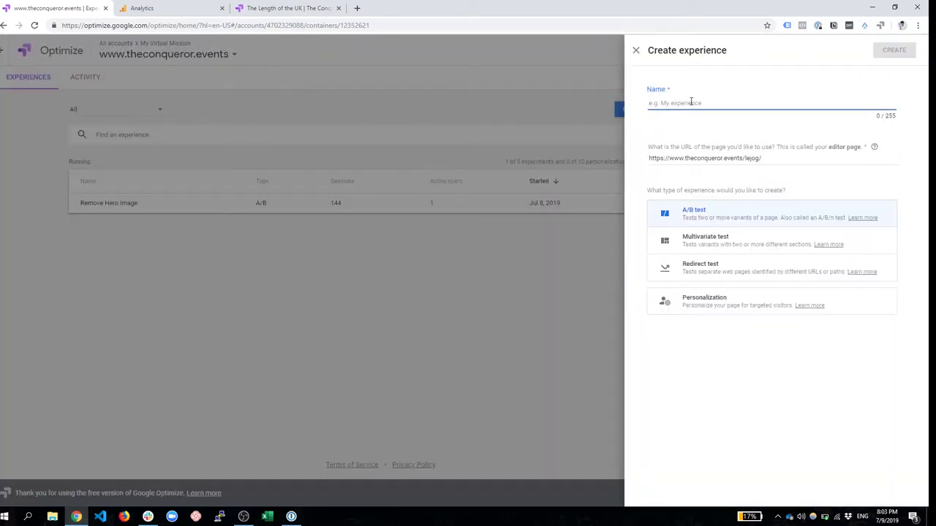
{"action": "type", "text": "Remove Tshirt"}
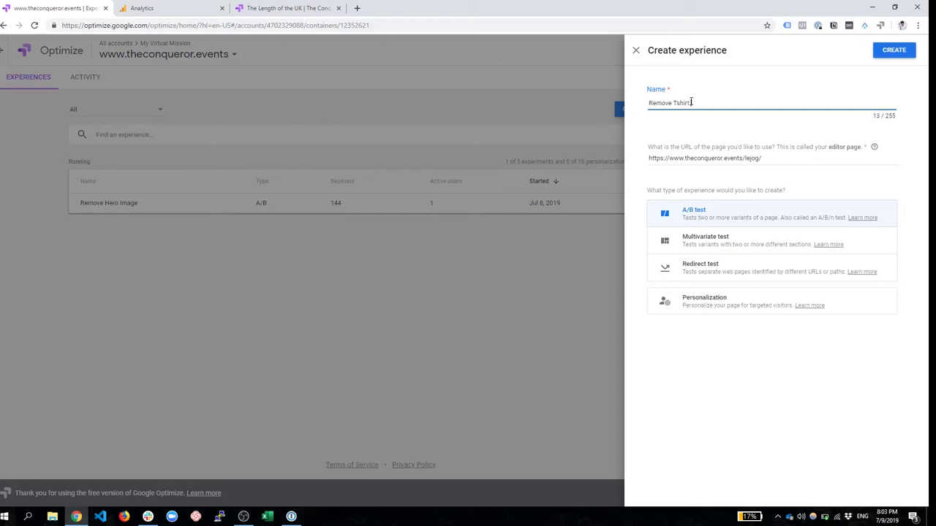
{"action": "type", "text": " Section"}
Examine the t-shirt range section on the live Lands End to John O'Groats challenge page.
{"action": "left_click", "coordinate": [289, 8]}
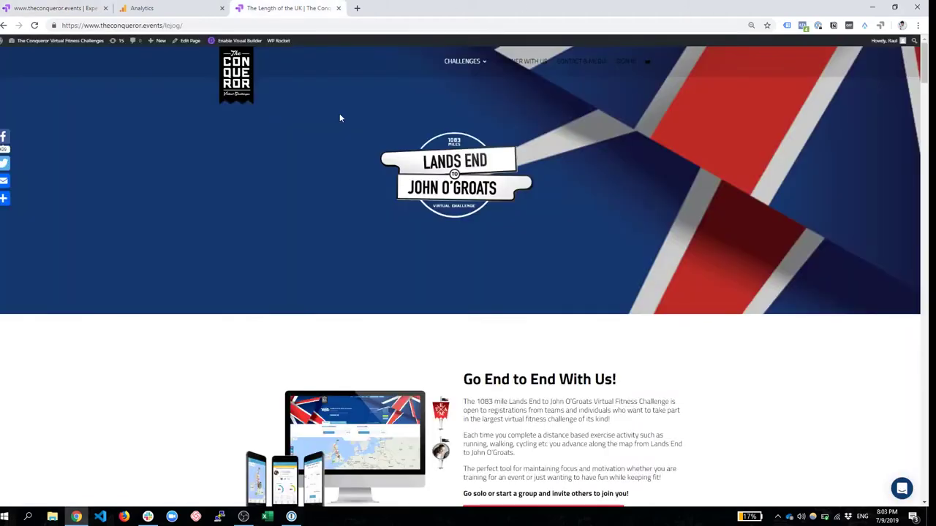
{"action": "scroll", "coordinate": [339, 118], "scroll_direction": "down", "scroll_amount": 10}
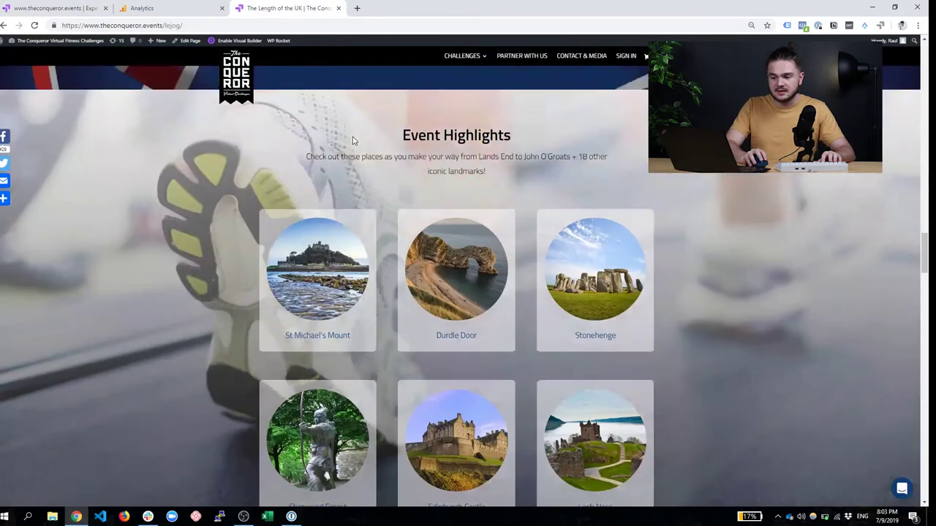
{"action": "scroll", "coordinate": [353, 140], "scroll_direction": "down", "scroll_amount": 13}
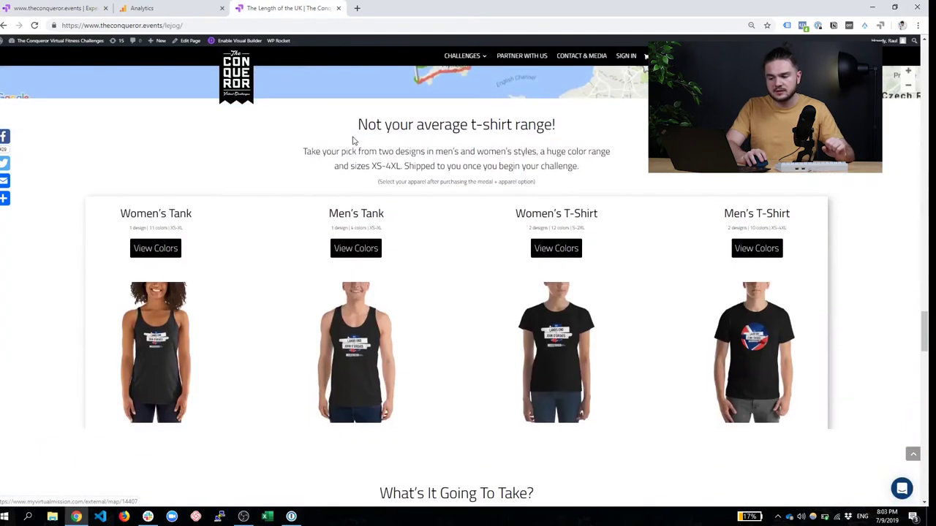
{"action": "scroll", "coordinate": [351, 138], "scroll_direction": "down", "scroll_amount": 1}
{"action": "scroll", "coordinate": [351, 138], "scroll_direction": "up", "scroll_amount": 1}
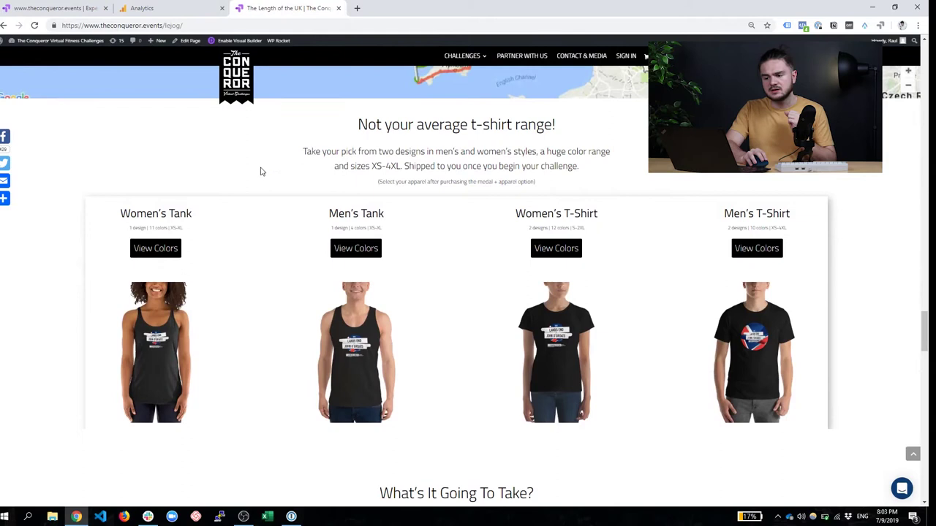
{"action": "scroll", "coordinate": [257, 172], "scroll_direction": "down", "scroll_amount": 2}
{"action": "scroll", "coordinate": [254, 173], "scroll_direction": "down", "scroll_amount": 1}
{"action": "scroll", "coordinate": [255, 171], "scroll_direction": "up", "scroll_amount": 3}
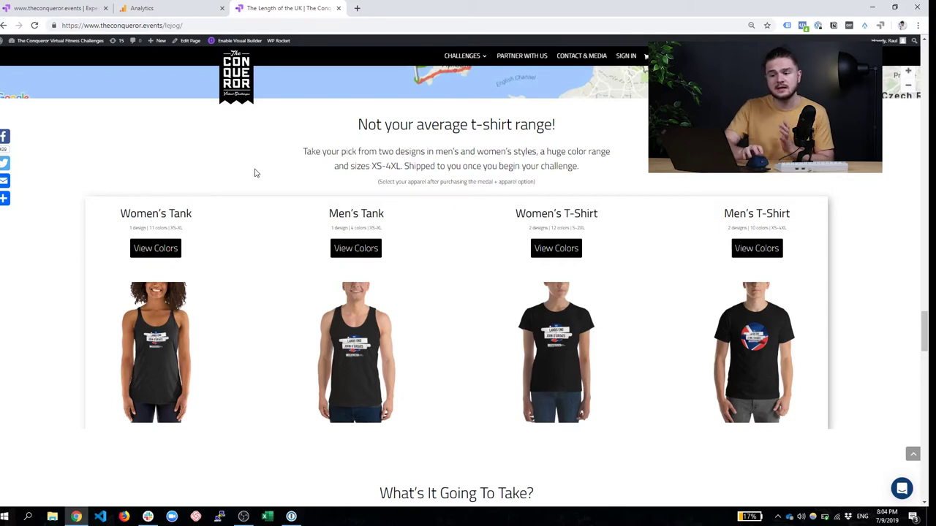
{"action": "left_click", "coordinate": [49, 8]}
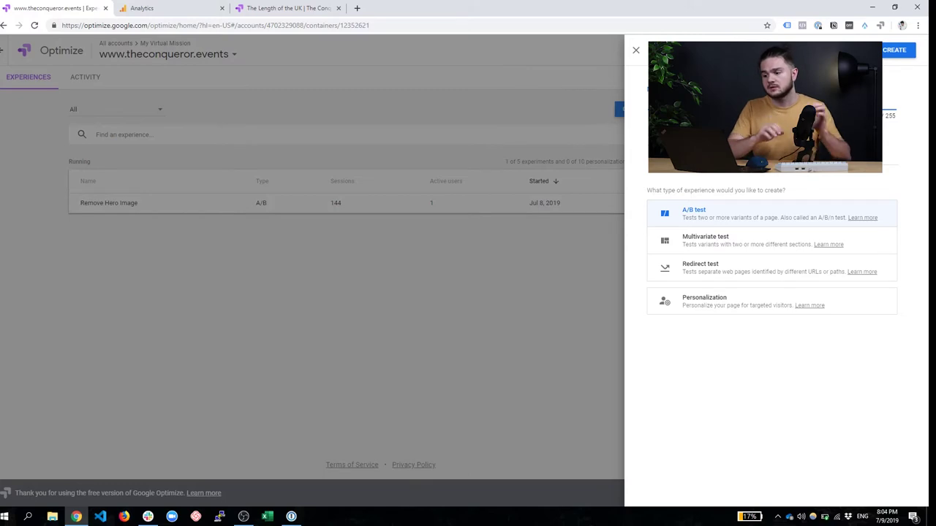
{"action": "triple_click", "coordinate": [741, 103]}
{"action": "key", "text": "ctrl+c"}
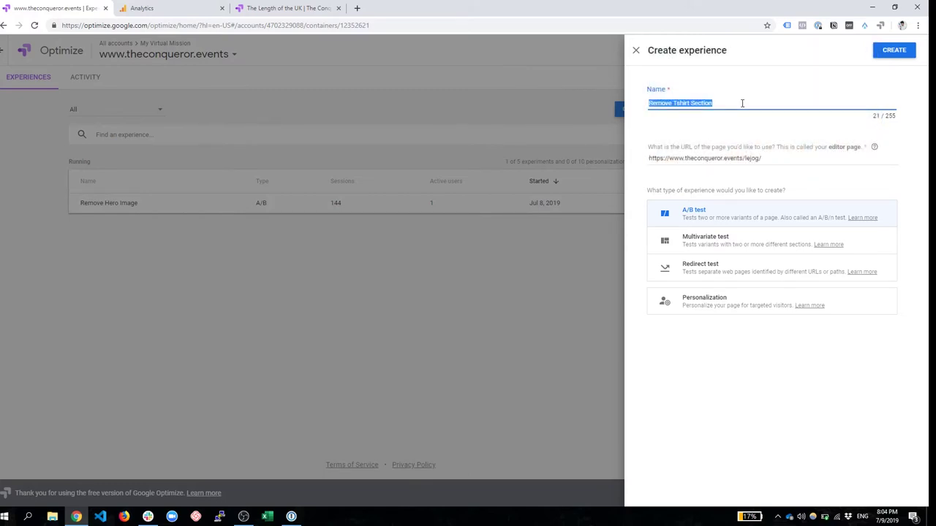
{"action": "left_click", "coordinate": [742, 103]}
{"action": "left_click", "coordinate": [781, 158]}
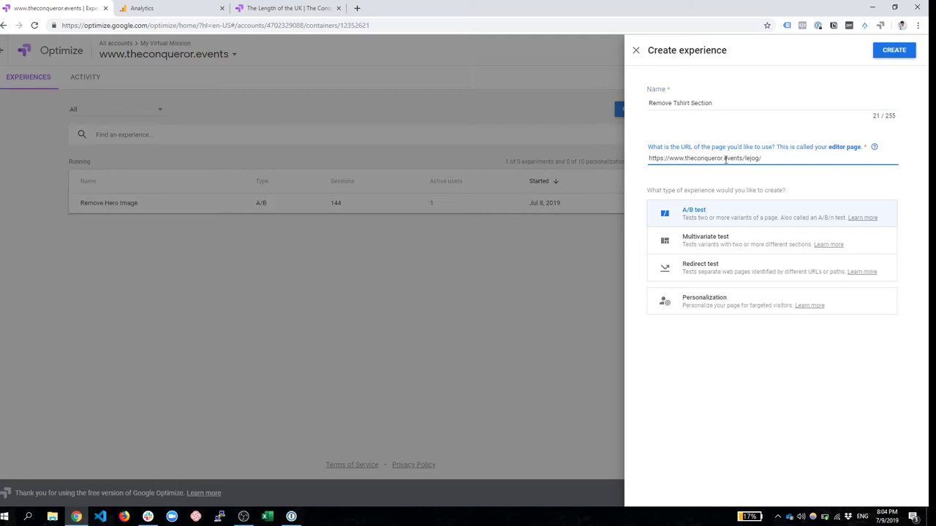
{"action": "left_click", "coordinate": [885, 51]}
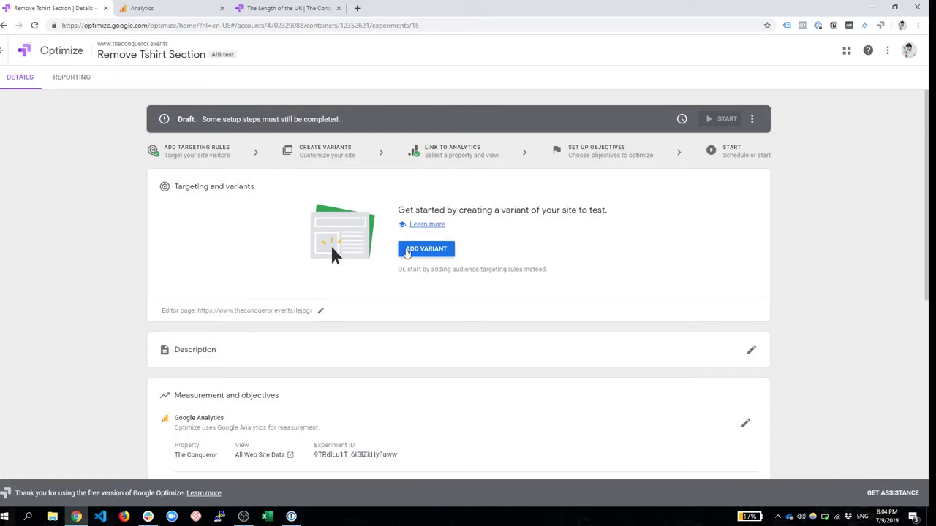
Add a variant to the experiment and name it "Remove Tshirt Section".
{"action": "left_click", "coordinate": [407, 251]}
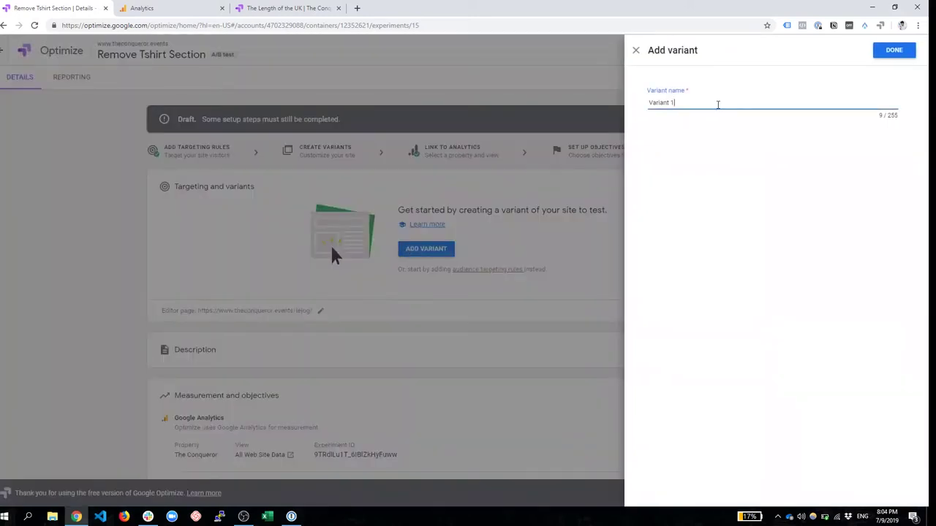
{"action": "triple_click", "coordinate": [717, 103]}
{"action": "key", "text": "ctrl+v"}
{"action": "left_click", "coordinate": [885, 55]}
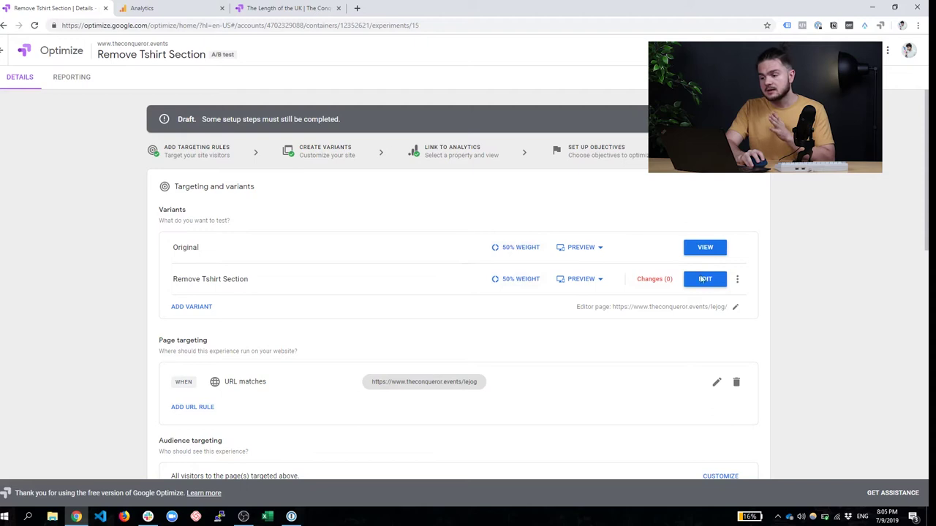
Open the Remove Tshirt Section variant for editing and remove the whole "Not your average t-shirt range!" section container.
{"action": "left_click", "coordinate": [701, 280]}
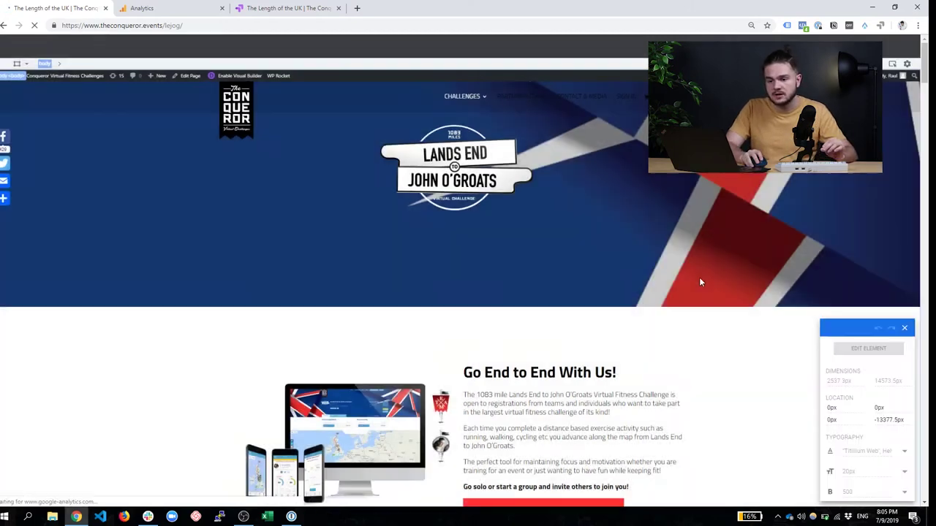
{"action": "scroll", "coordinate": [678, 284], "scroll_direction": "down", "scroll_amount": 10}
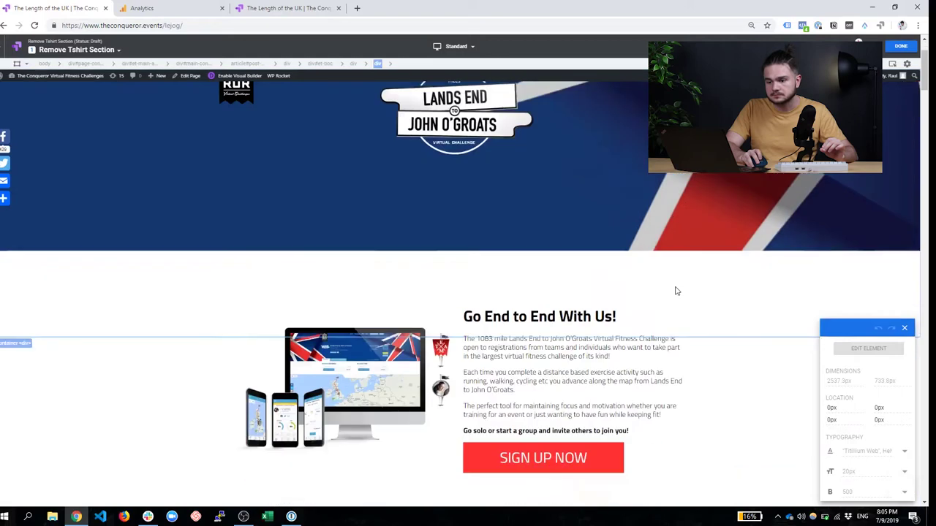
{"action": "scroll", "coordinate": [676, 290], "scroll_direction": "down", "scroll_amount": 15}
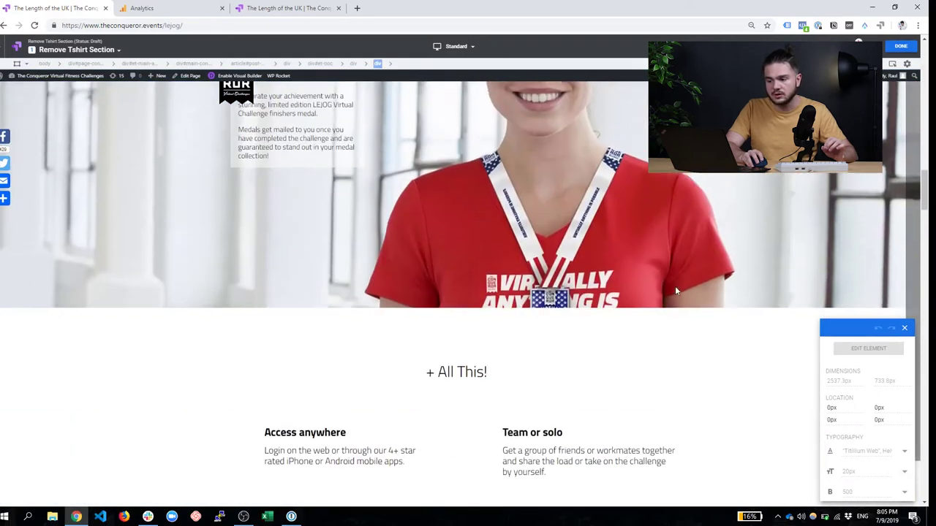
{"action": "scroll", "coordinate": [676, 291], "scroll_direction": "down", "scroll_amount": 15}
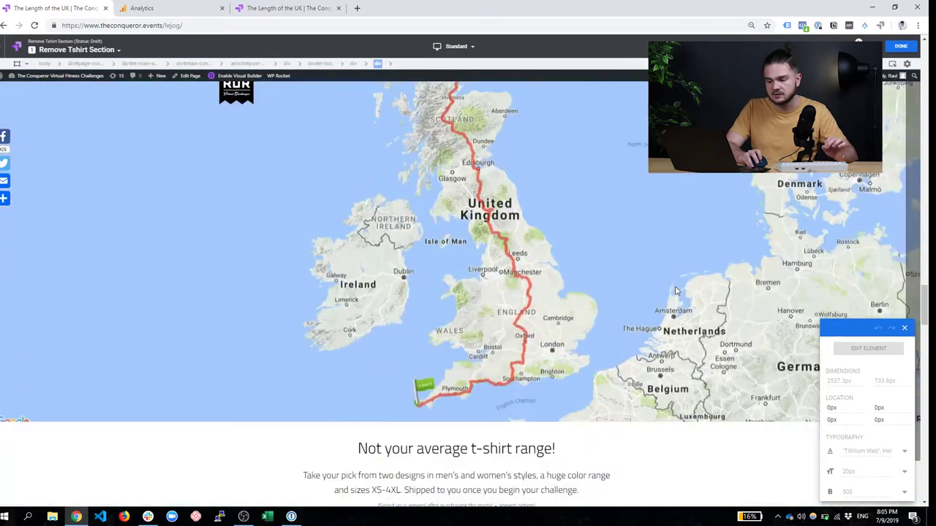
{"action": "scroll", "coordinate": [677, 291], "scroll_direction": "up", "scroll_amount": 3}
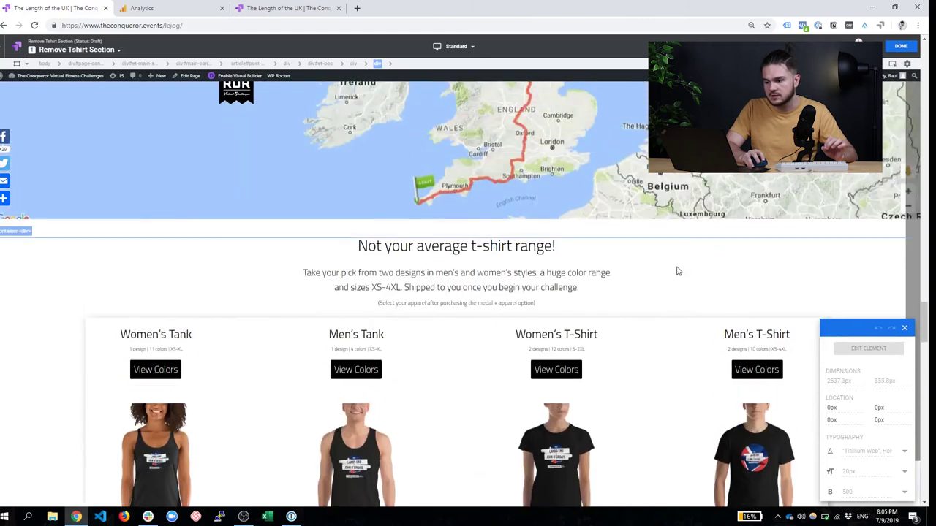
{"action": "left_click", "coordinate": [680, 256]}
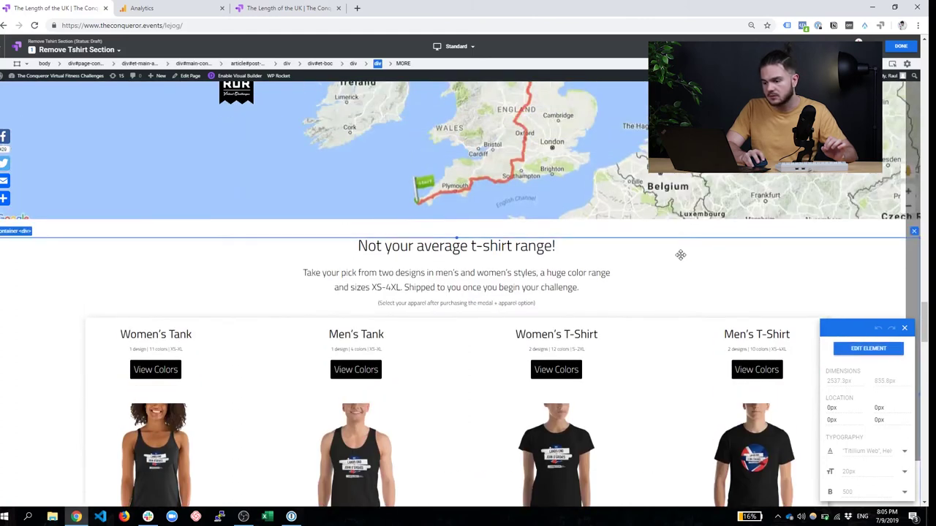
{"action": "right_click", "coordinate": [680, 255]}
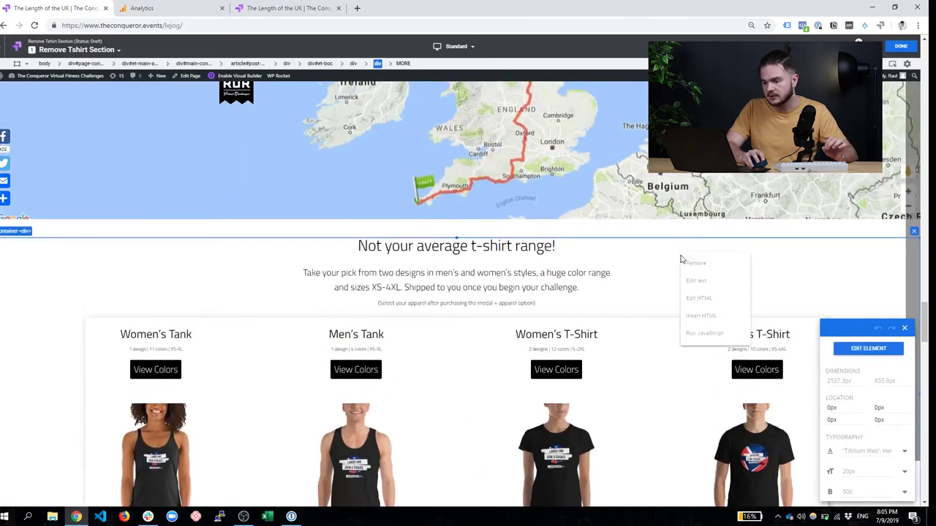
{"action": "left_click", "coordinate": [719, 264]}
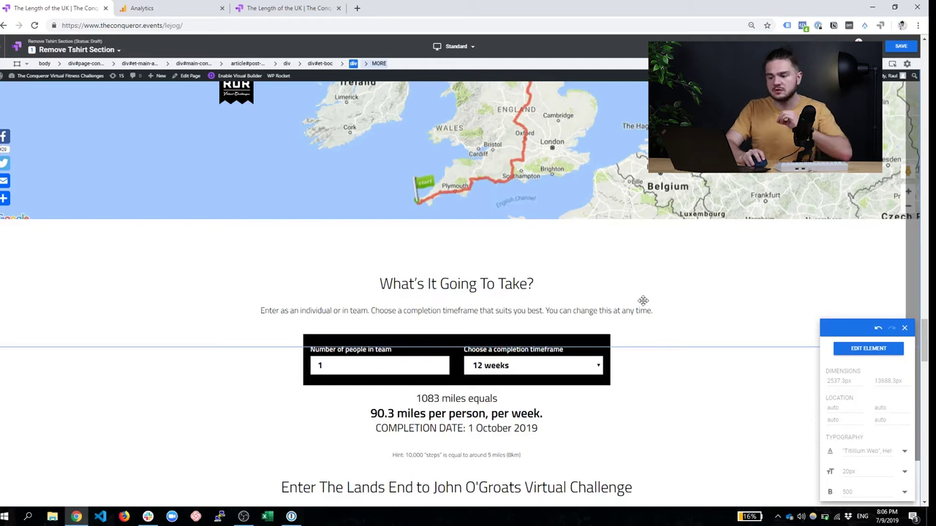
Append "dsadsa" to the end of the paragraph under the "What's It Going To Take?" heading.
{"action": "left_click", "coordinate": [582, 310]}
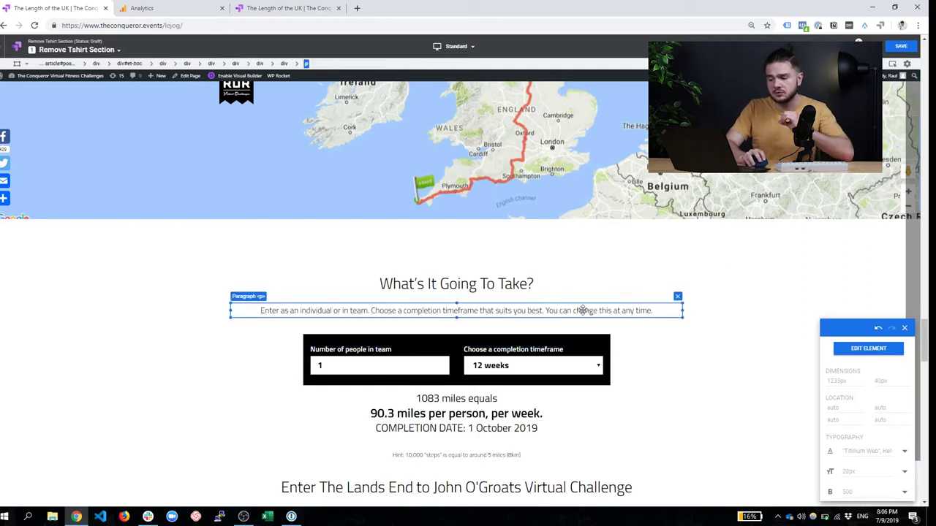
{"action": "right_click", "coordinate": [637, 310]}
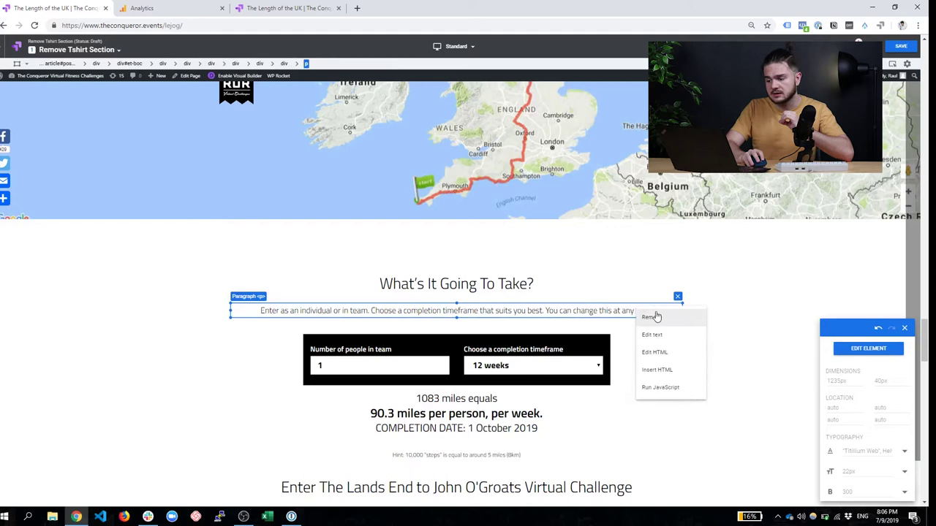
{"action": "left_click", "coordinate": [660, 332]}
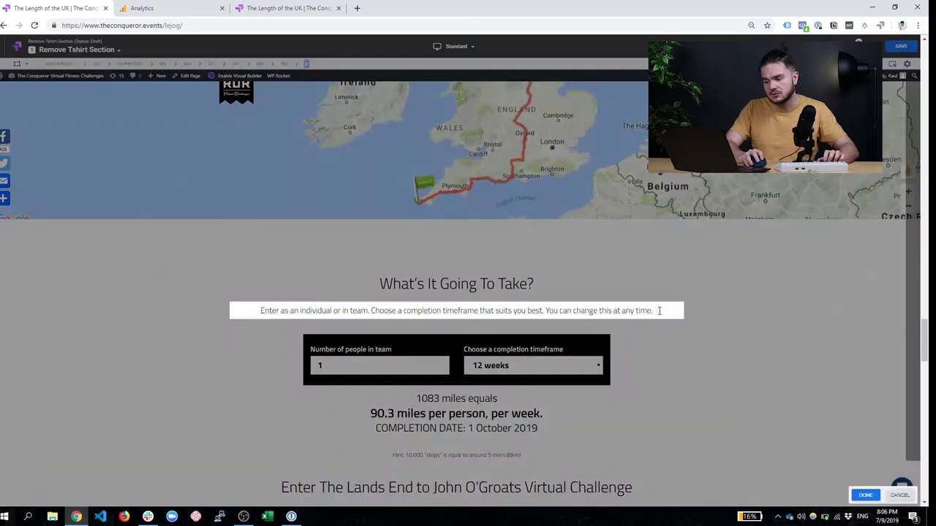
{"action": "type", "text": ". dsadsa"}
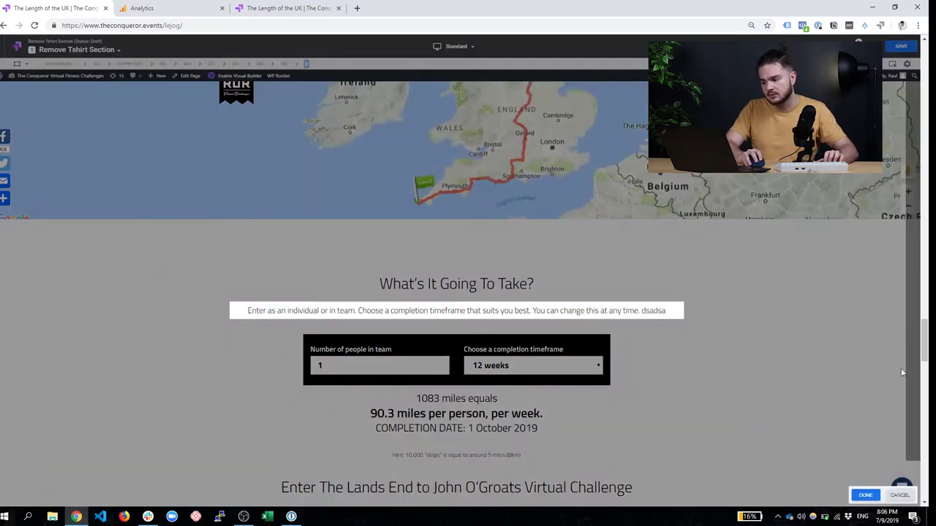
{"action": "left_click", "coordinate": [864, 496]}
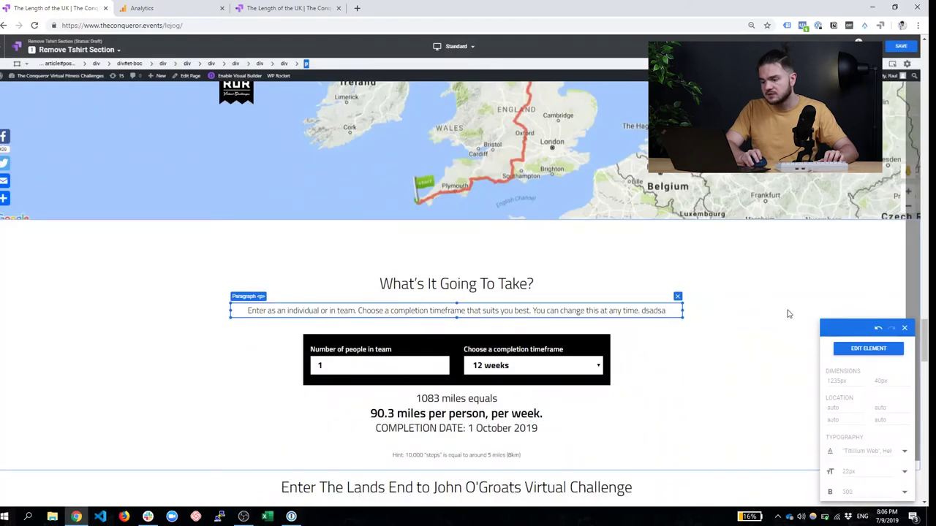
Save the variant's changes and return to the experiment details.
{"action": "scroll", "coordinate": [768, 288], "scroll_direction": "up", "scroll_amount": 15}
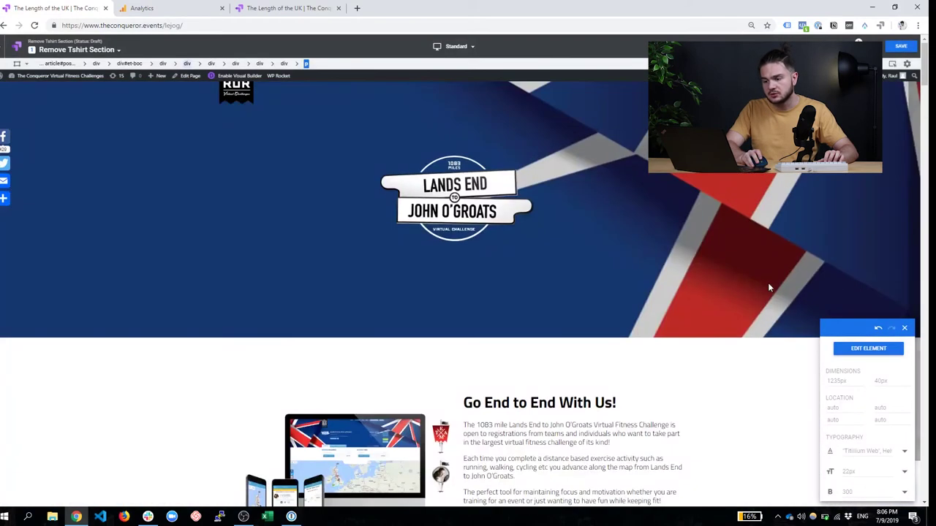
{"action": "left_click", "coordinate": [896, 46]}
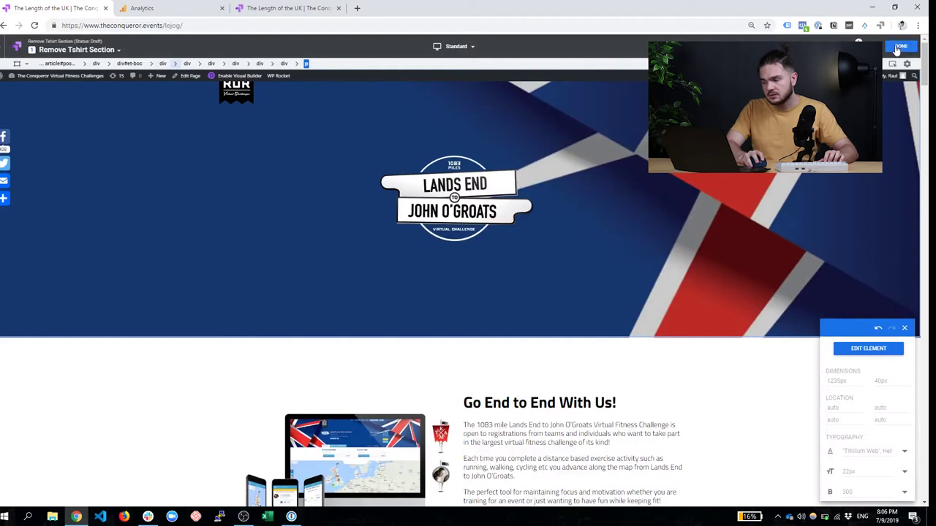
{"action": "left_click", "coordinate": [898, 47]}
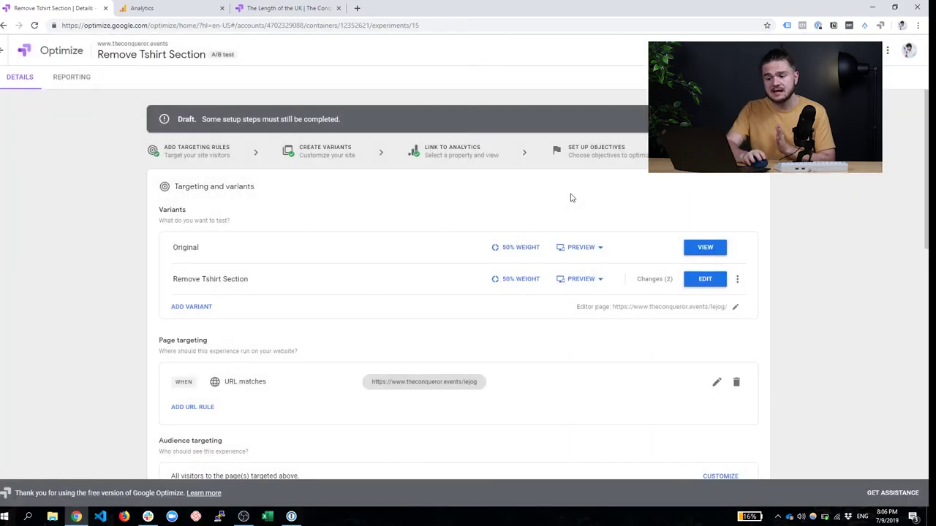
Add a custom experiment objective under Measurement and objectives, with Pageviews as its objective type.
{"action": "scroll", "coordinate": [100, 247], "scroll_direction": "down", "scroll_amount": 8}
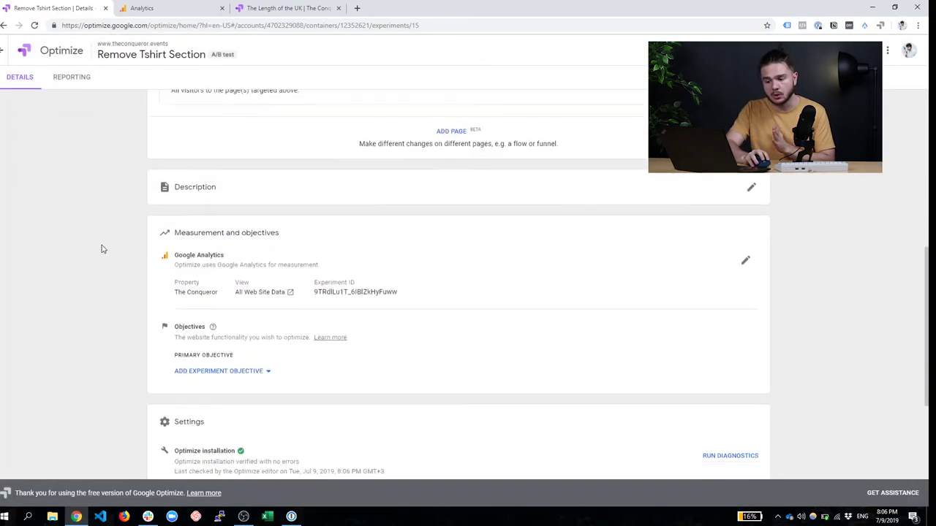
{"action": "left_click", "coordinate": [252, 326]}
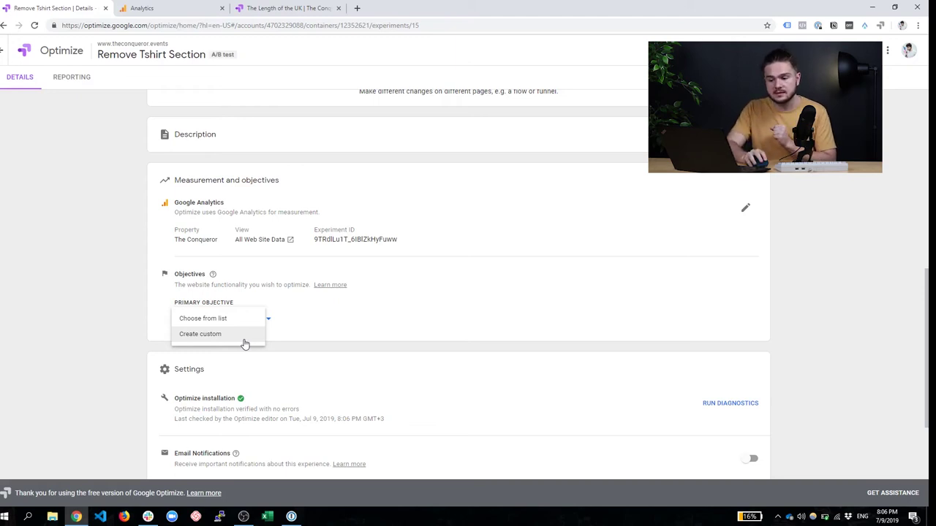
{"action": "left_click", "coordinate": [244, 340]}
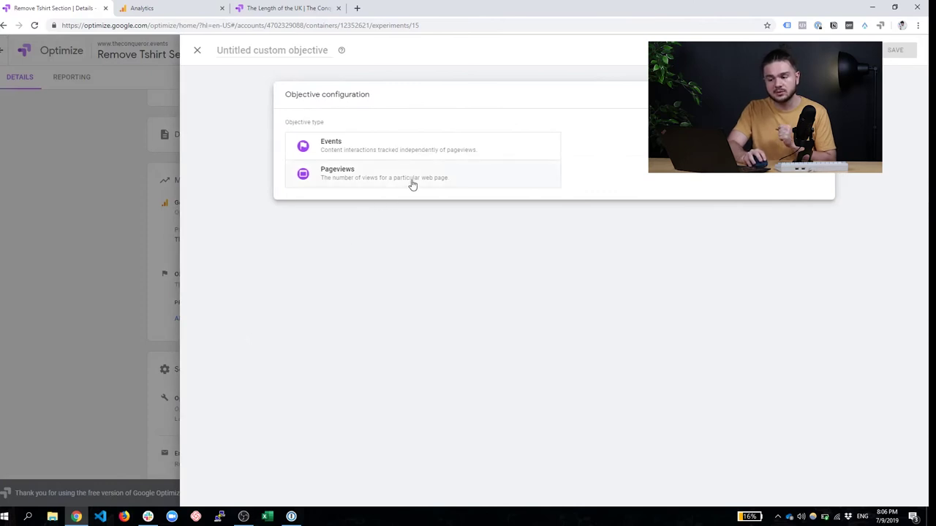
{"action": "left_click", "coordinate": [446, 180]}
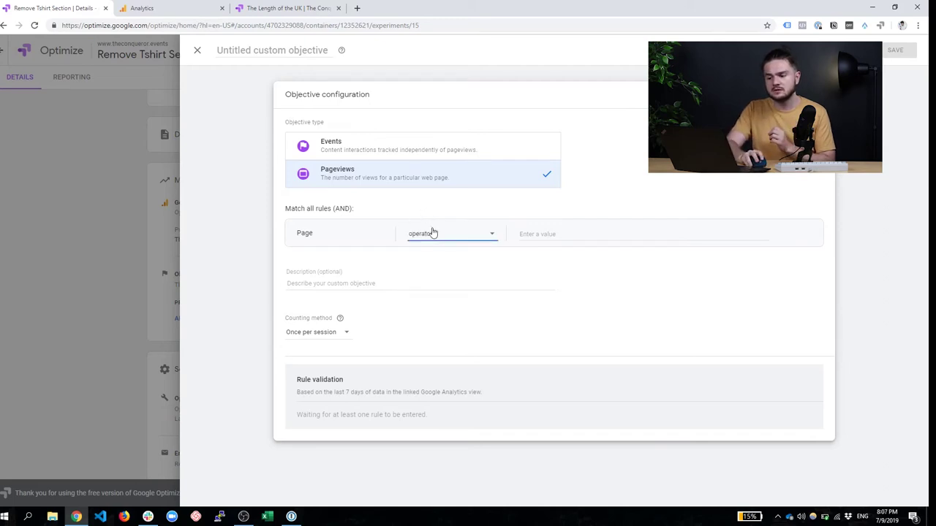
Set the objective's rule to match pages that start with "/checkouts".
{"action": "left_click", "coordinate": [433, 235]}
{"action": "left_click", "coordinate": [438, 281]}
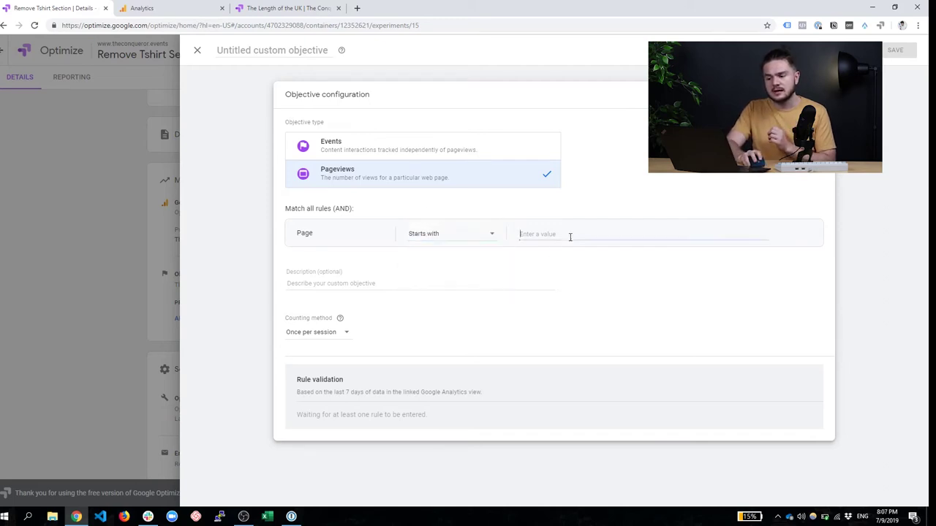
{"action": "left_click", "coordinate": [570, 236]}
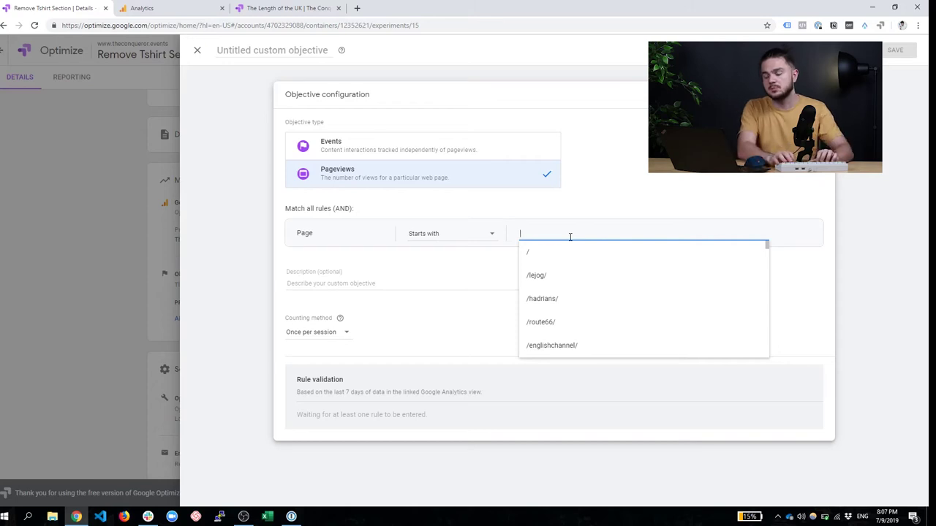
{"action": "type", "text": "/checkout"}
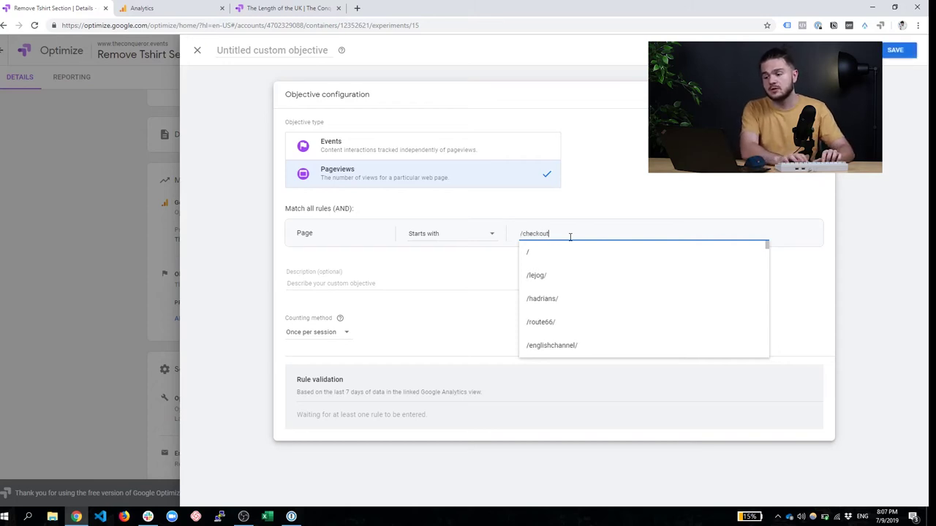
{"action": "type", "text": "s"}
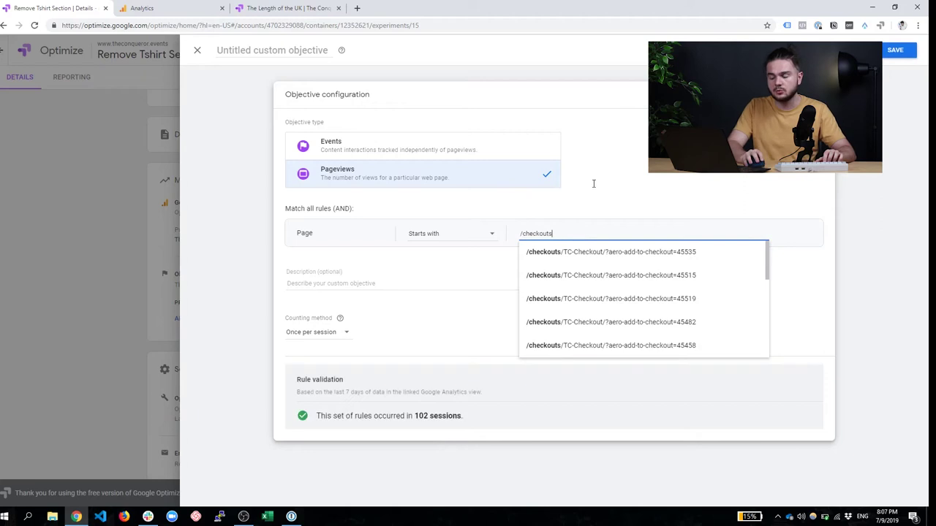
{"action": "left_click", "coordinate": [625, 190]}
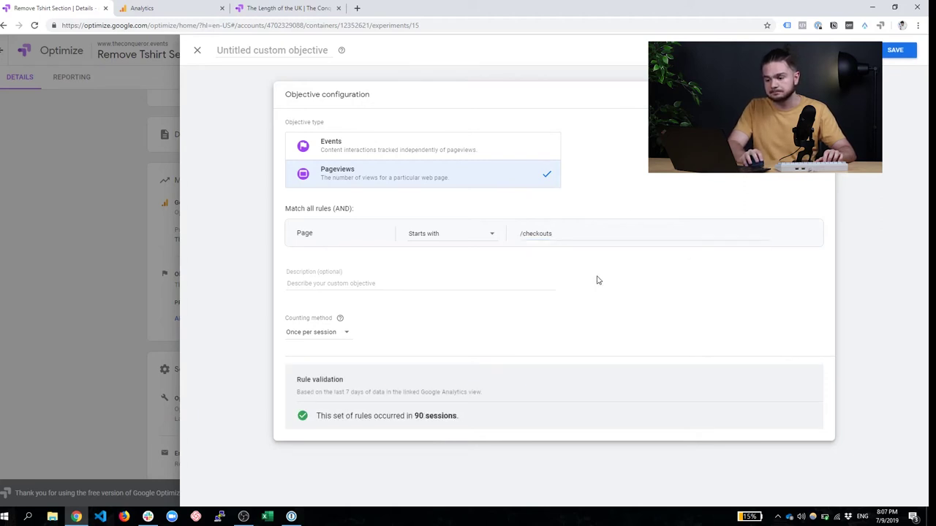
Name the custom objective "Checkout Page" and save it.
{"action": "left_click", "coordinate": [272, 53]}
{"action": "type", "text": "Check"}
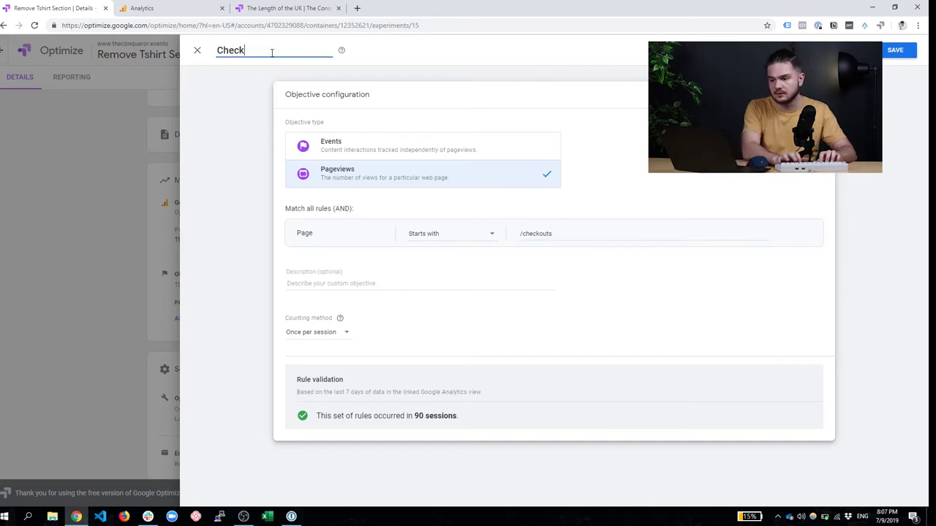
{"action": "type", "text": "out Page"}
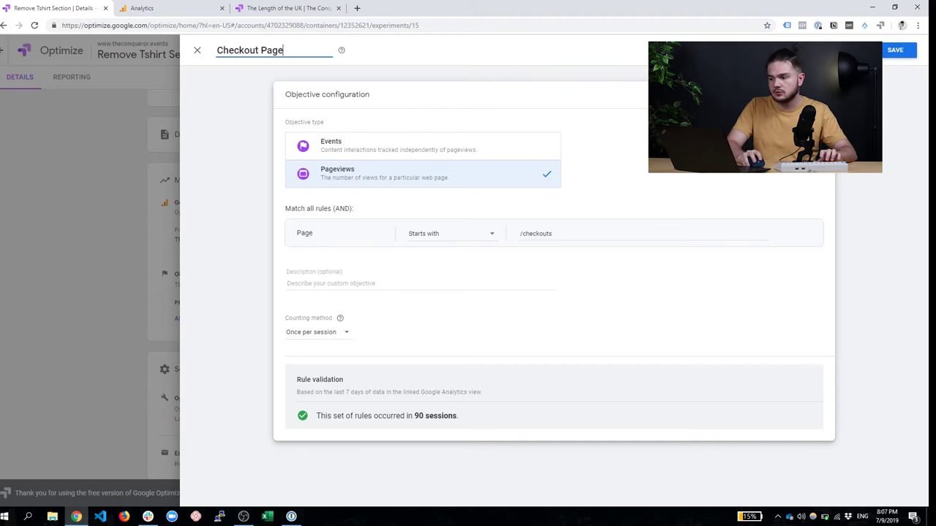
{"action": "left_click", "coordinate": [893, 51]}
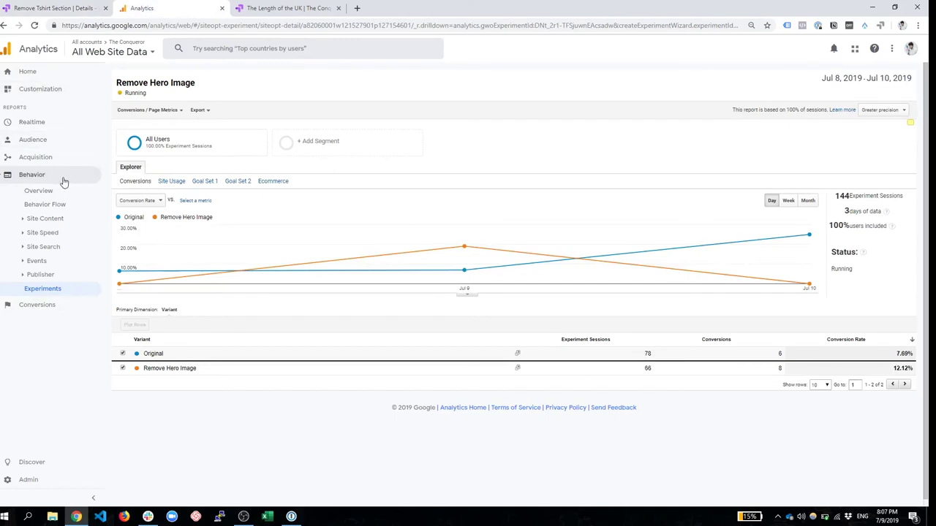
In Google Analytics, go to the list of all experiments and open the Remove Hero Image experiment's report.
{"action": "left_click", "coordinate": [40, 288]}
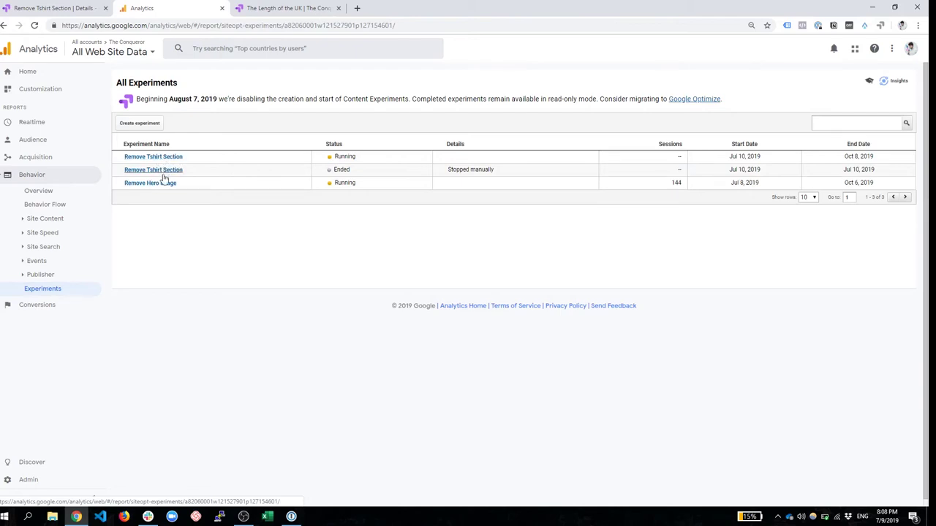
{"action": "left_click", "coordinate": [159, 183]}
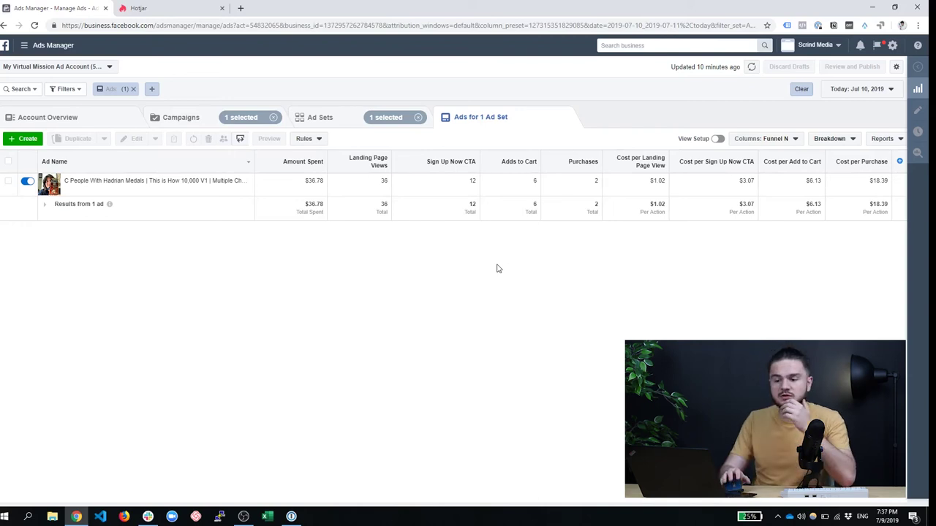
In Hotjar, play the 9 Jul, 11:52 am visitor recording that landed on /englishchannel/ and skip ahead to its checkout page at about 1:10.
{"action": "left_click", "coordinate": [169, 8]}
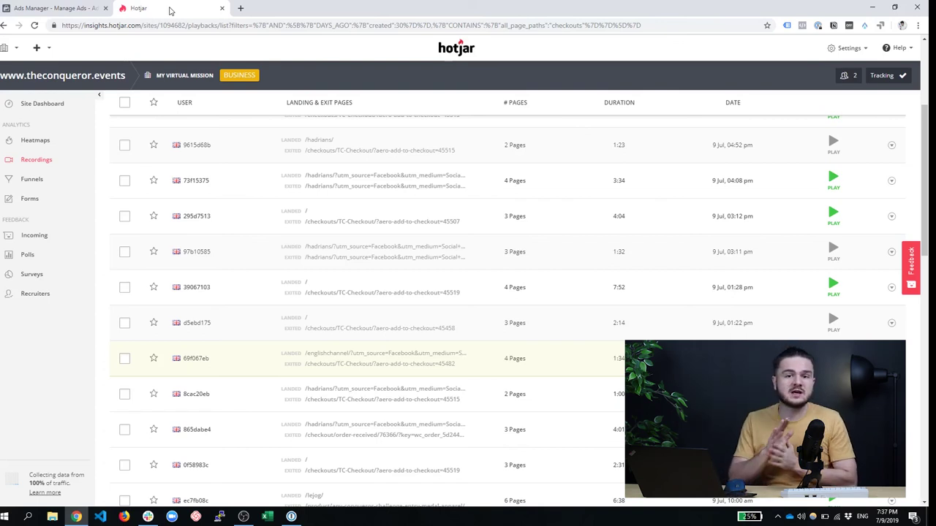
{"action": "scroll", "coordinate": [261, 191], "scroll_direction": "up", "scroll_amount": 3}
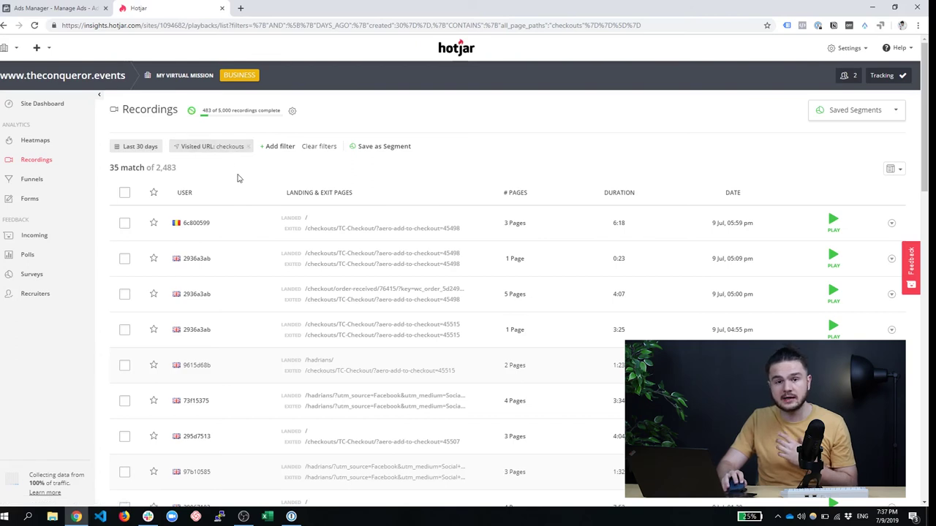
{"action": "scroll", "coordinate": [237, 178], "scroll_direction": "down", "scroll_amount": 4}
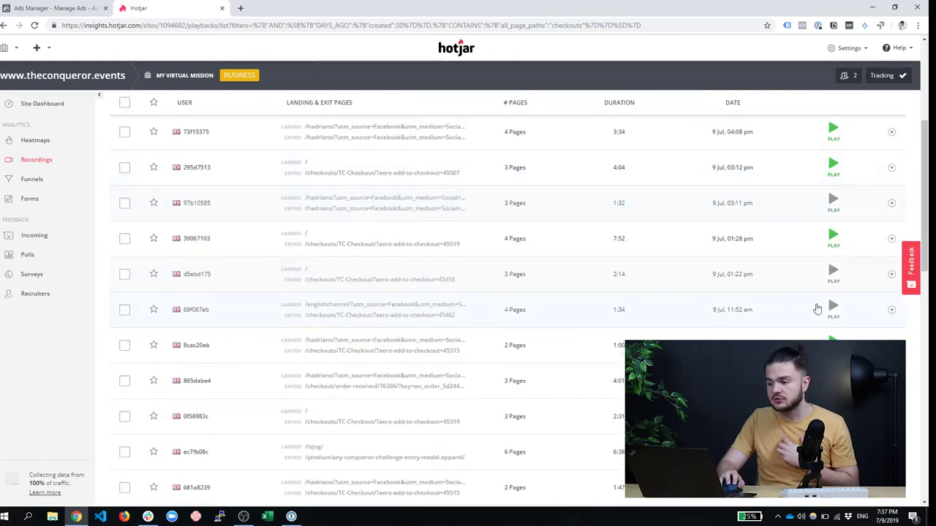
{"action": "left_click", "coordinate": [834, 310]}
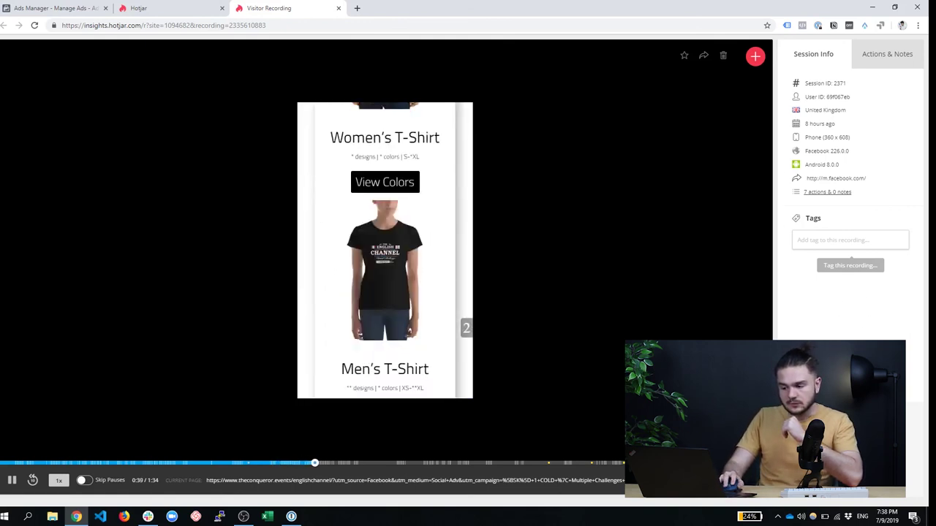
{"action": "left_click", "coordinate": [567, 463]}
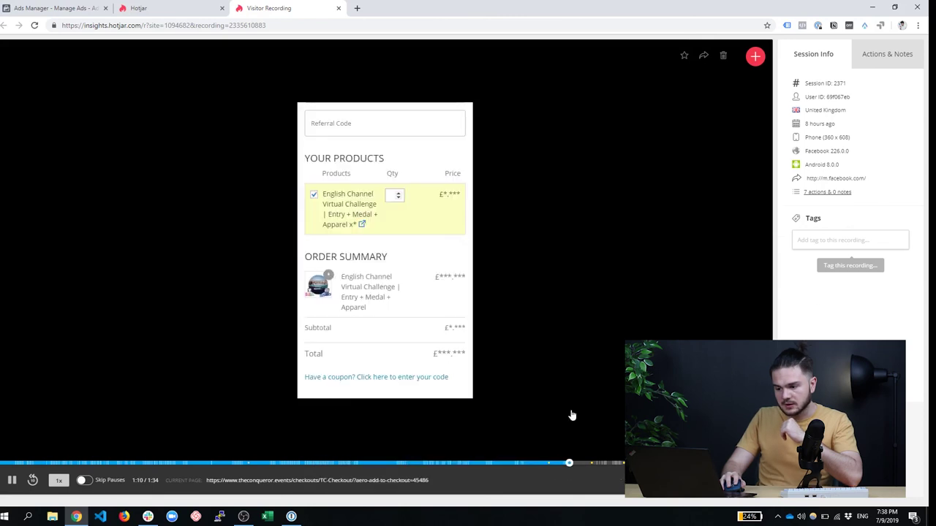